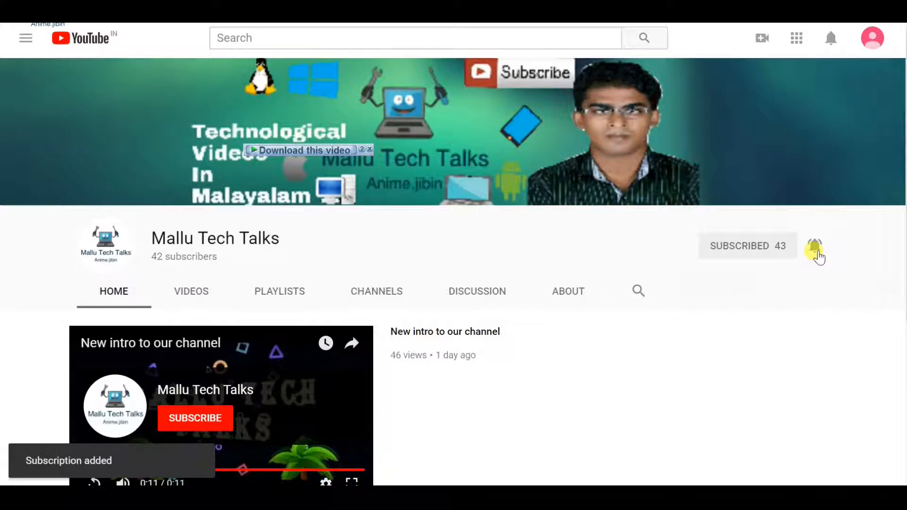
Turn on notifications for the subscribed Mallu Tech Talks channel
click(818, 255)
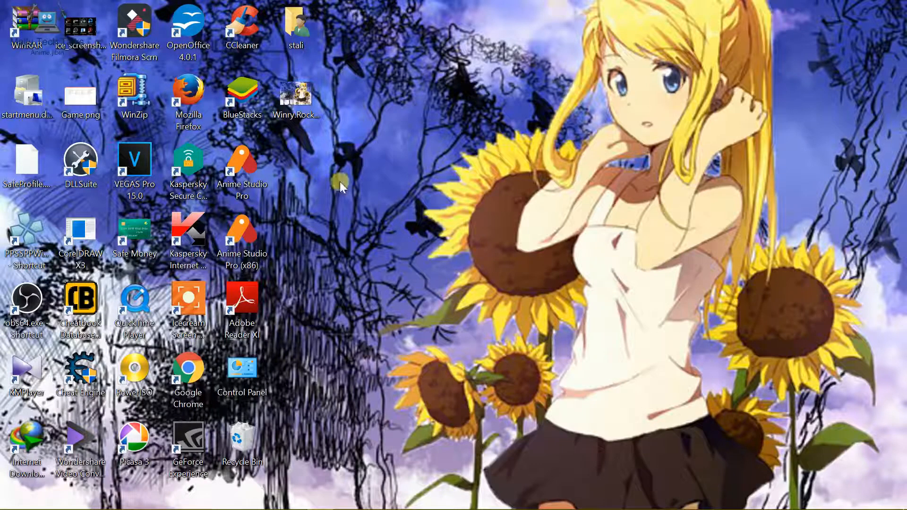
mouse_move(40, 498)
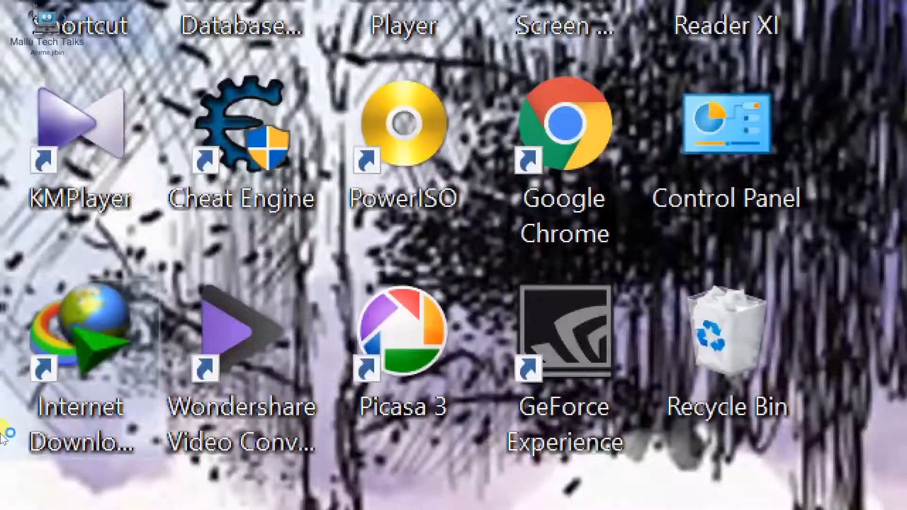
mouse_move(37, 491)
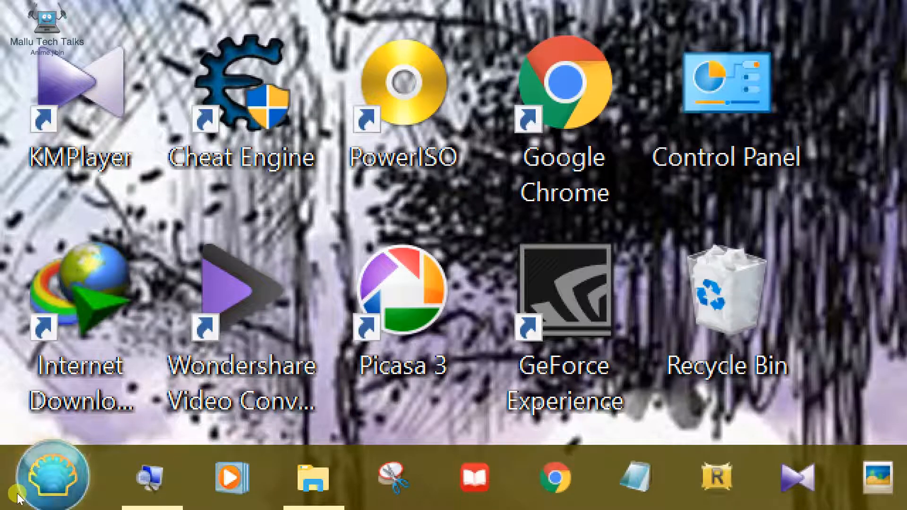
click(18, 498)
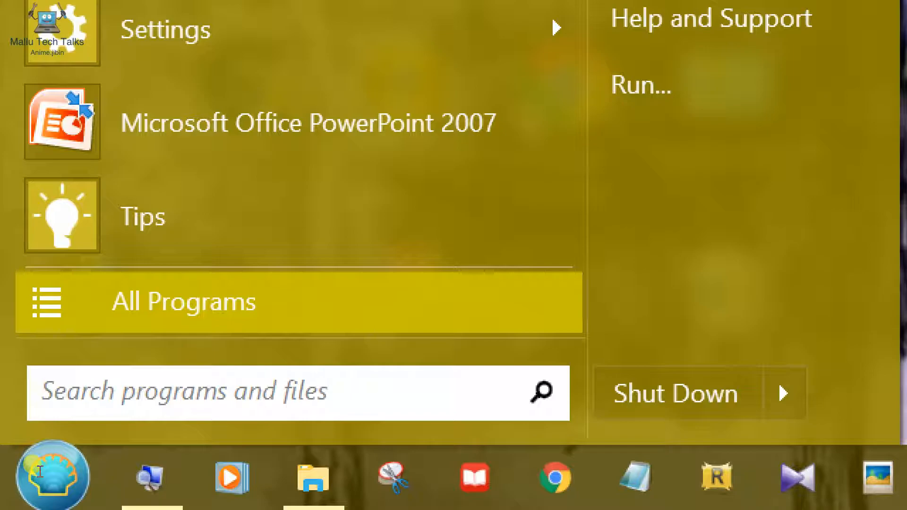
text(run)
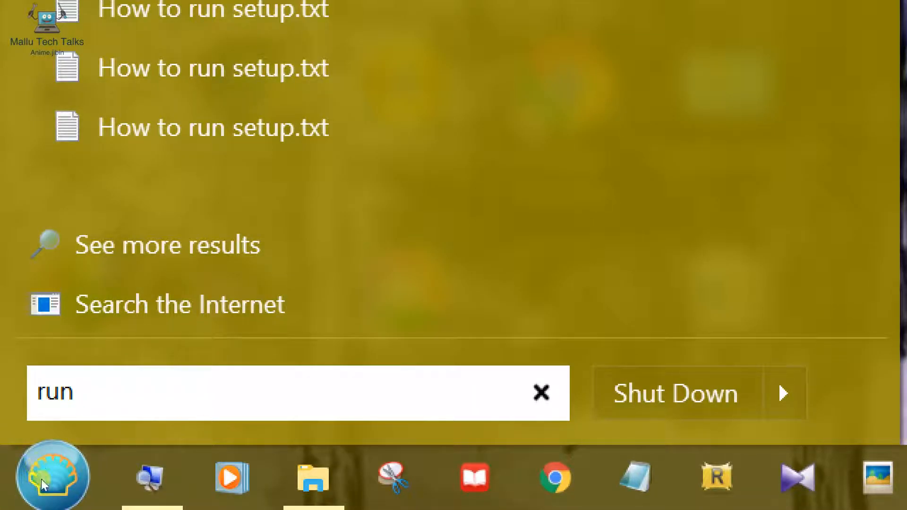
key(BackSpace)
key(BackSpace)
key(BackSpace)
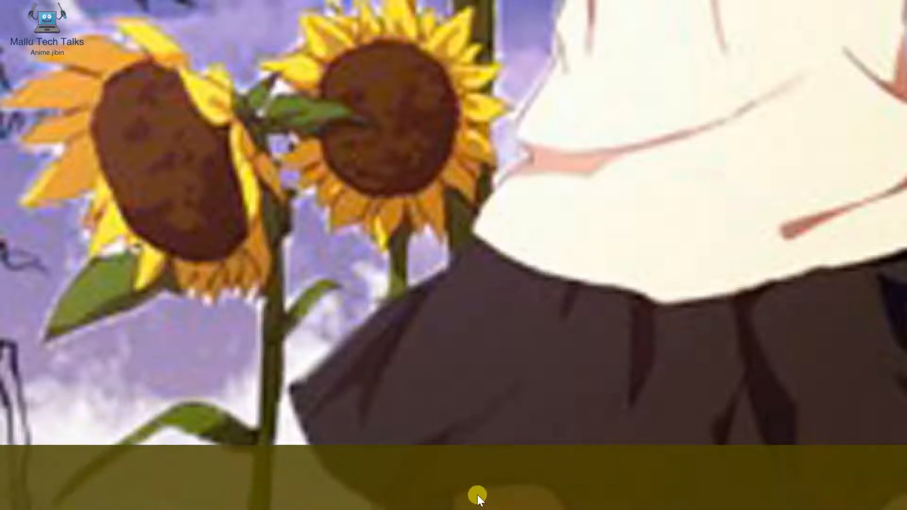
right_click(477, 495)
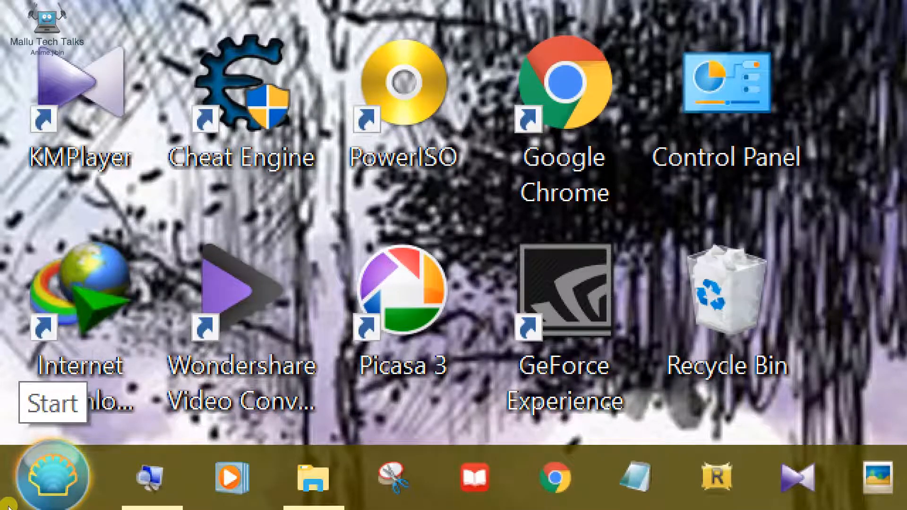
Open System Configuration by running the msconfig command
key(super+r)
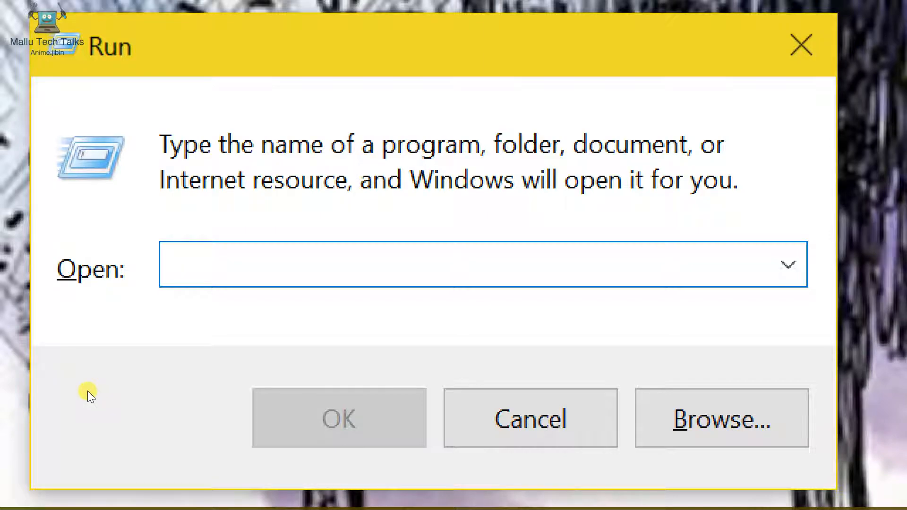
text(msco)
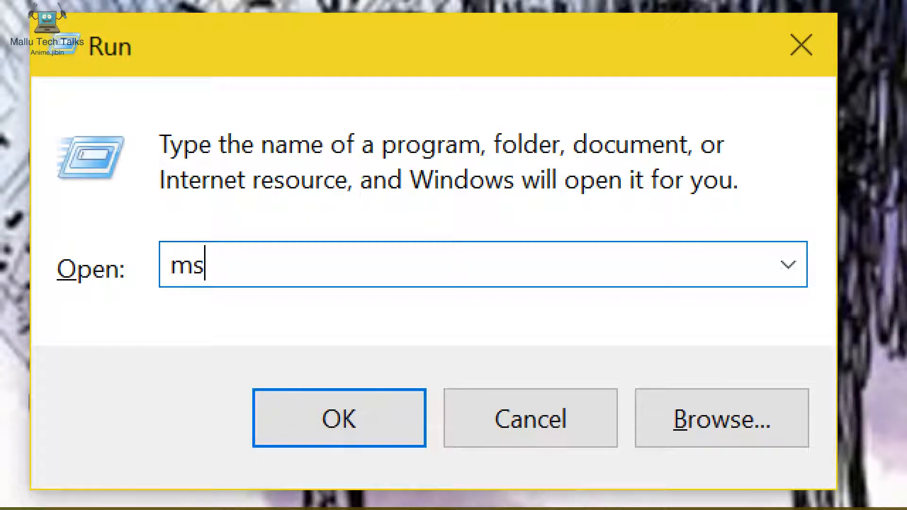
text(nfig)
key(Return)
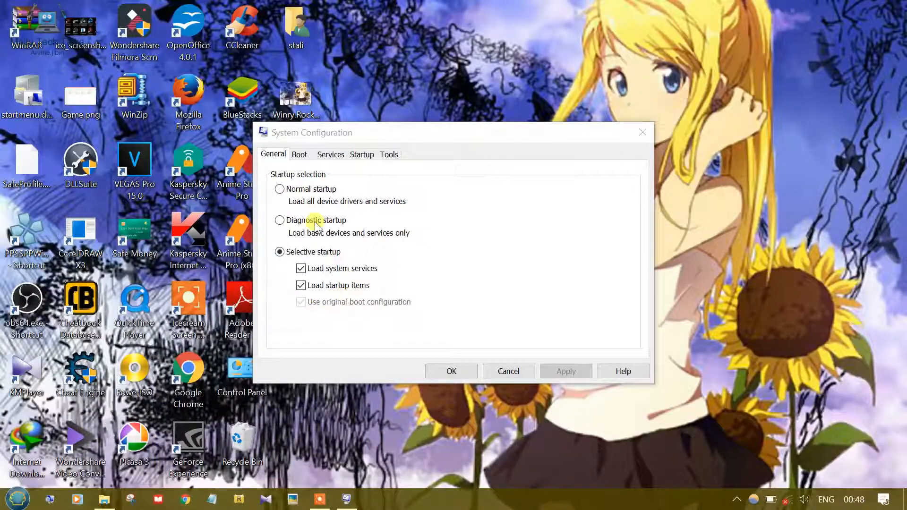
Look through the list of services in System Configuration, checking their names and manufacturers
click(51, 500)
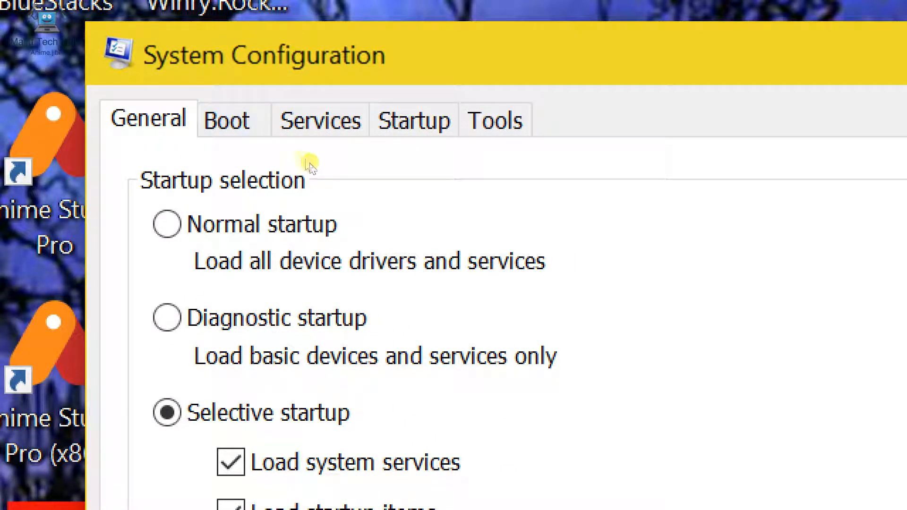
click(253, 125)
click(322, 124)
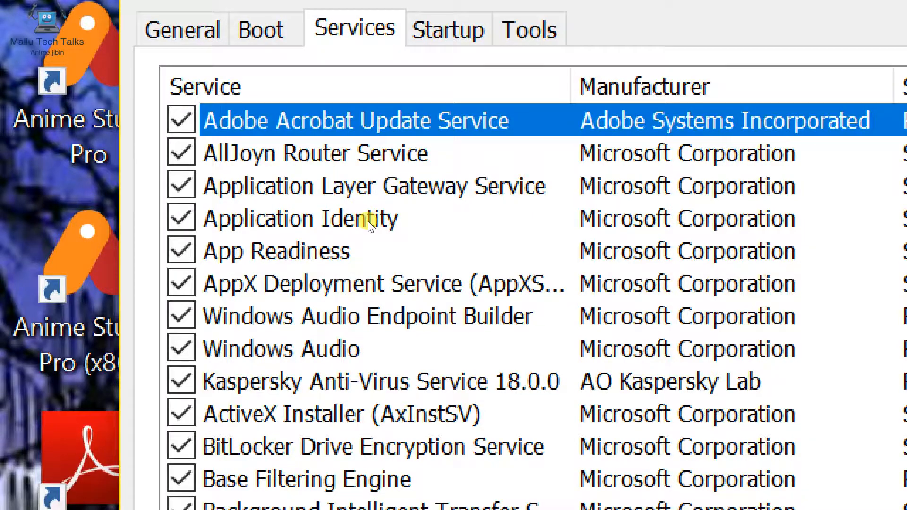
scroll(368, 225, down, 7)
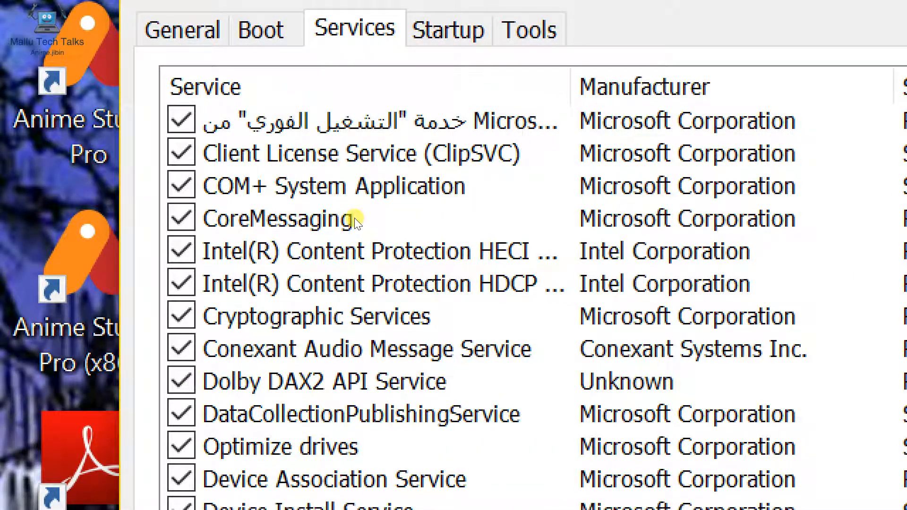
scroll(255, 217, down, 3)
scroll(279, 240, down, 5)
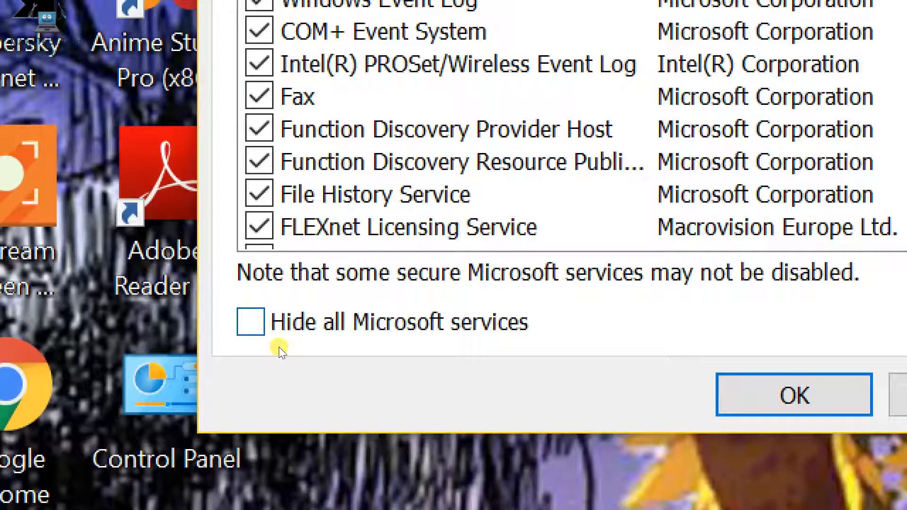
Try the filter that hides all Microsoft services, and toggle the Windows Audio service's checkbox
click(278, 339)
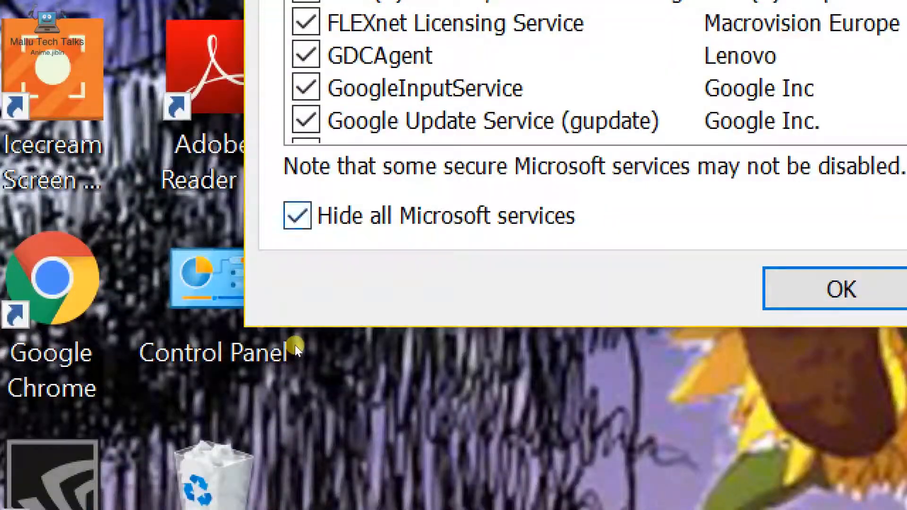
click(298, 216)
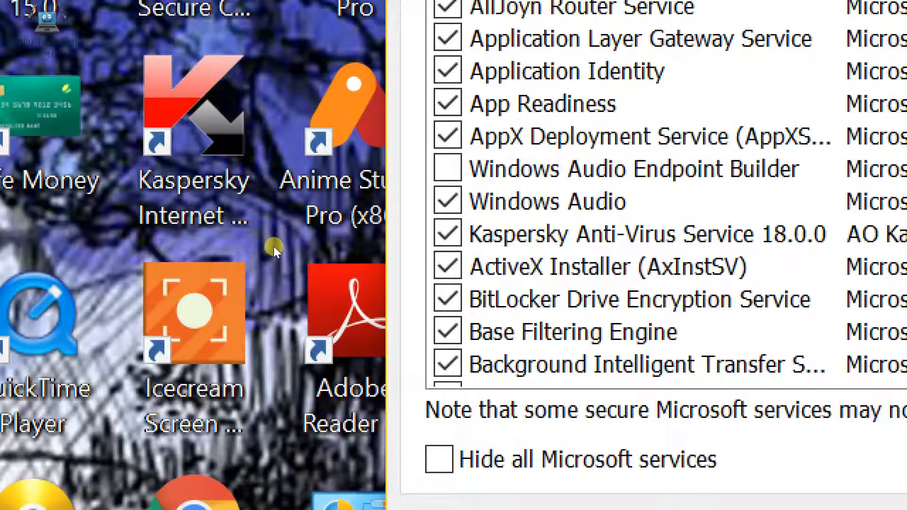
click(453, 204)
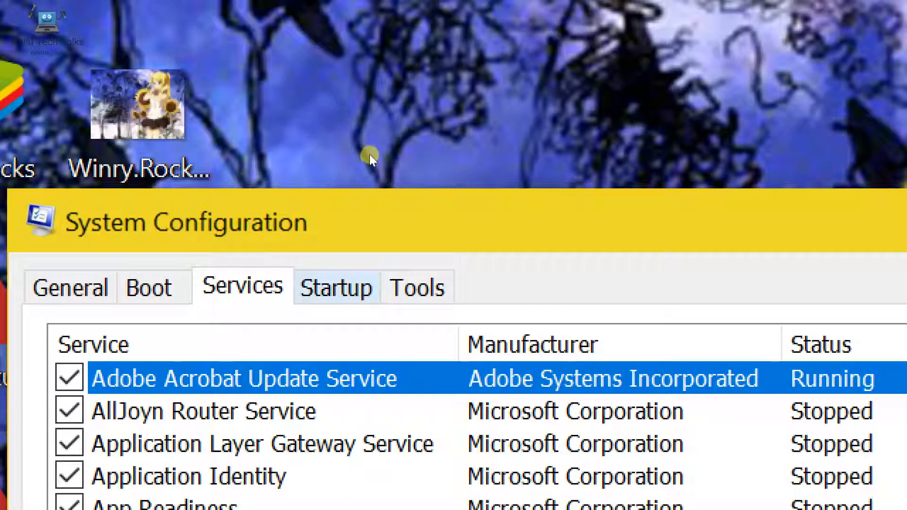
View the startup options and the list of available tools in System Configuration, ending on the startup options
click(336, 287)
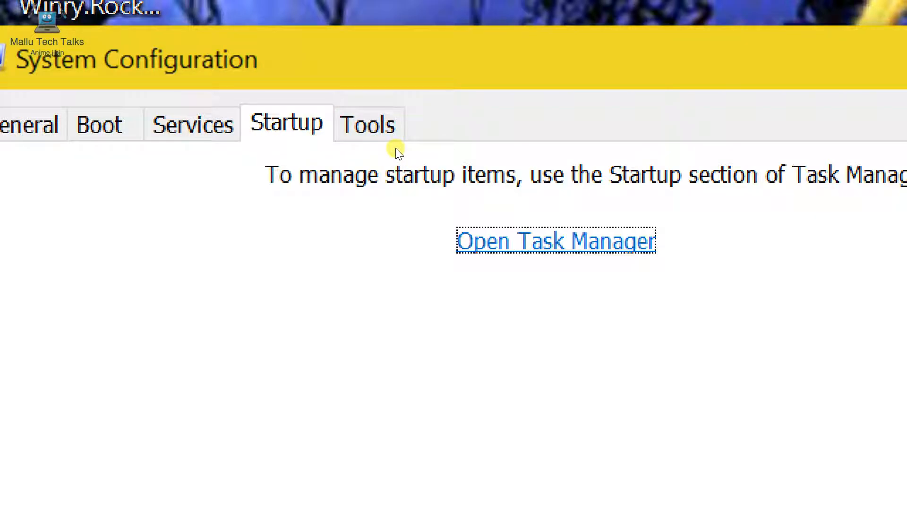
click(385, 137)
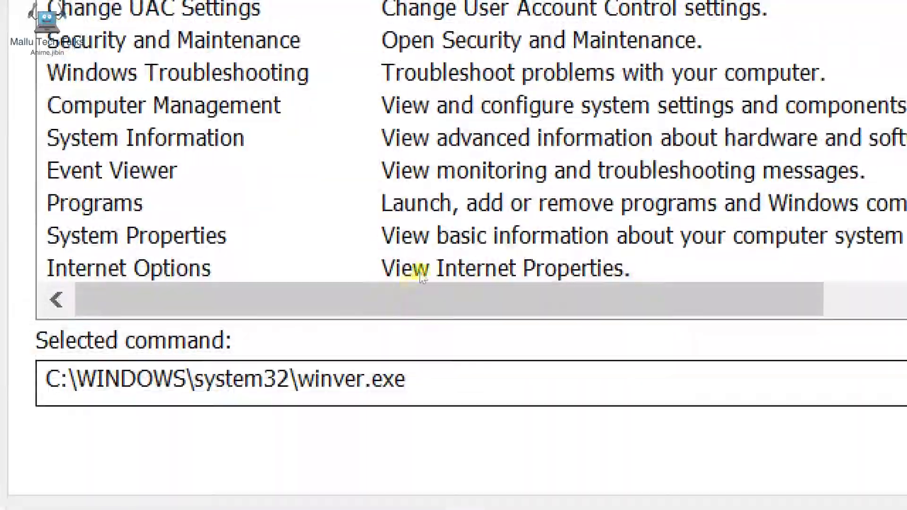
scroll(425, 267, down, 3)
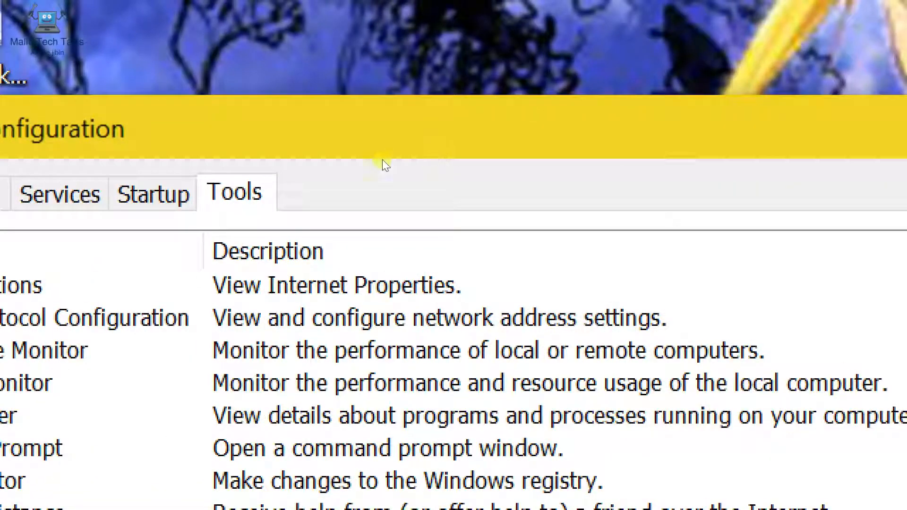
click(153, 194)
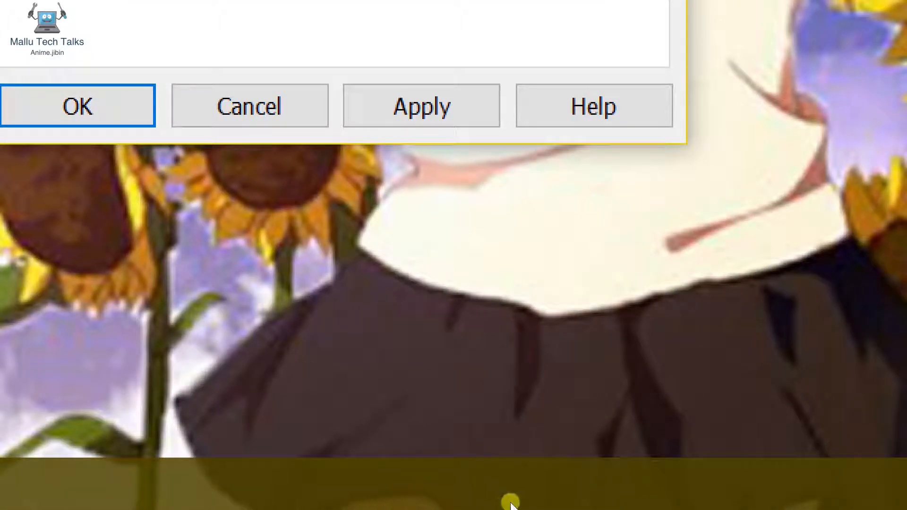
right_click(513, 501)
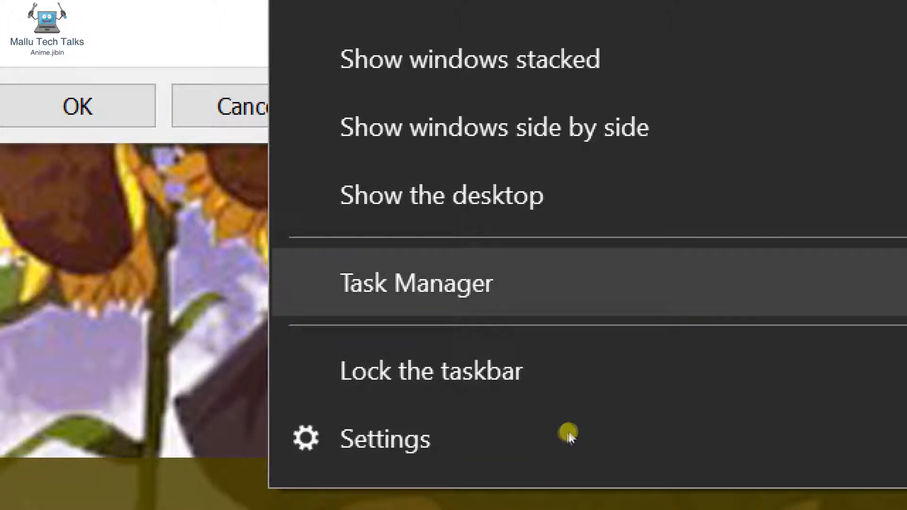
click(567, 283)
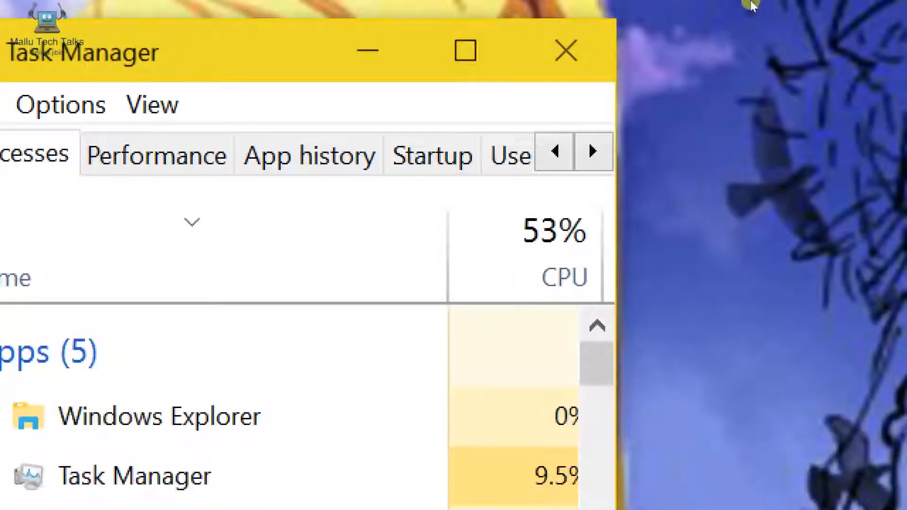
click(566, 50)
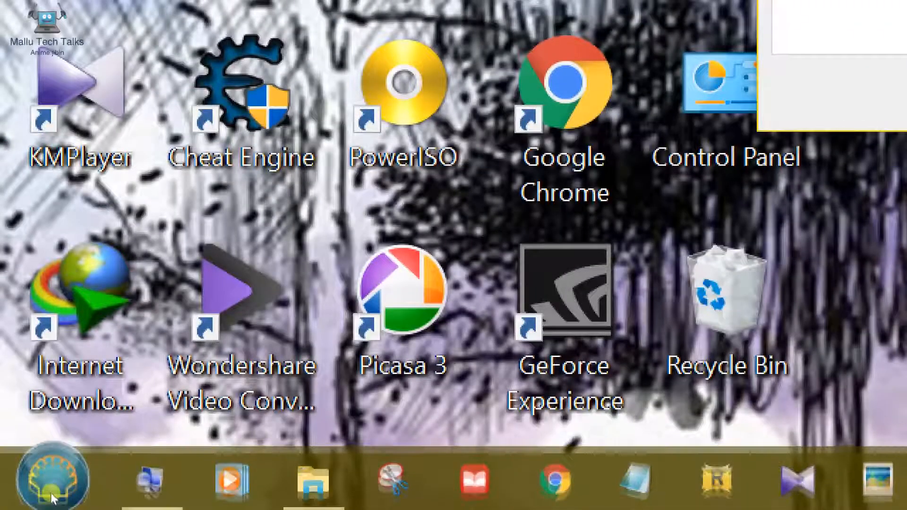
mouse_move(50, 499)
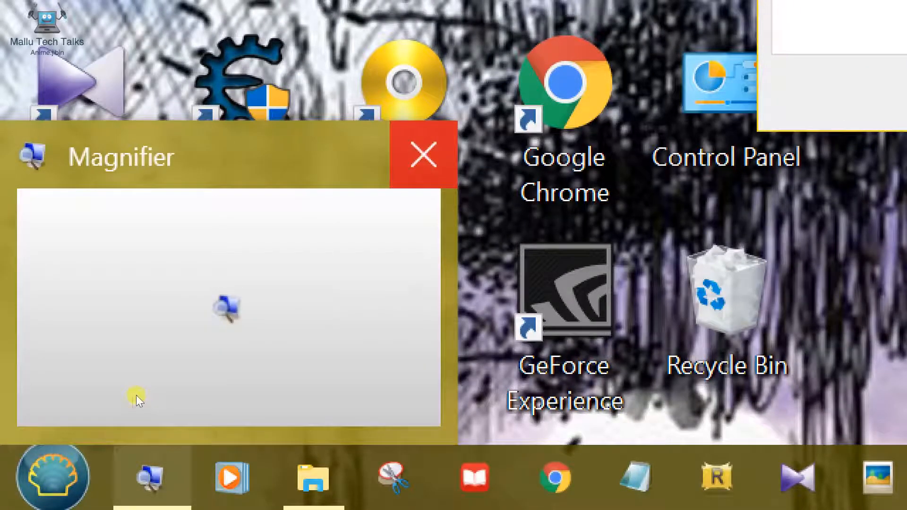
click(143, 393)
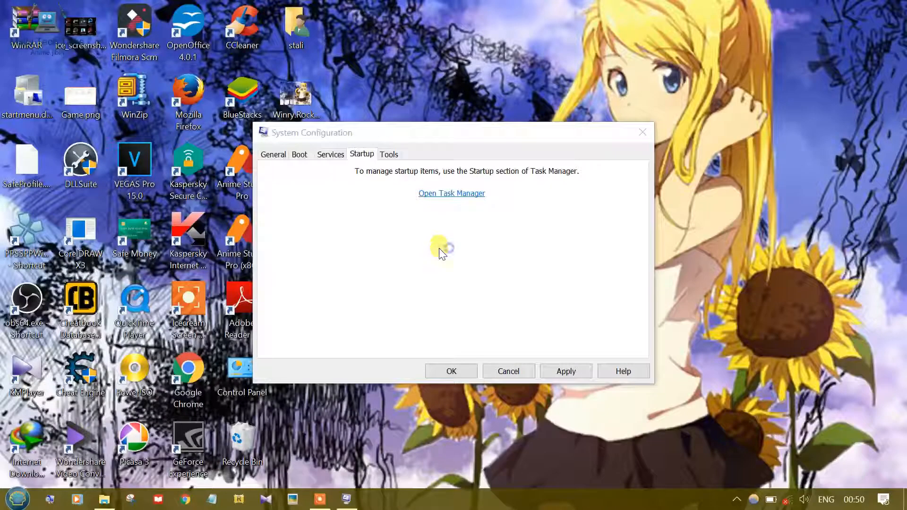
click(755, 17)
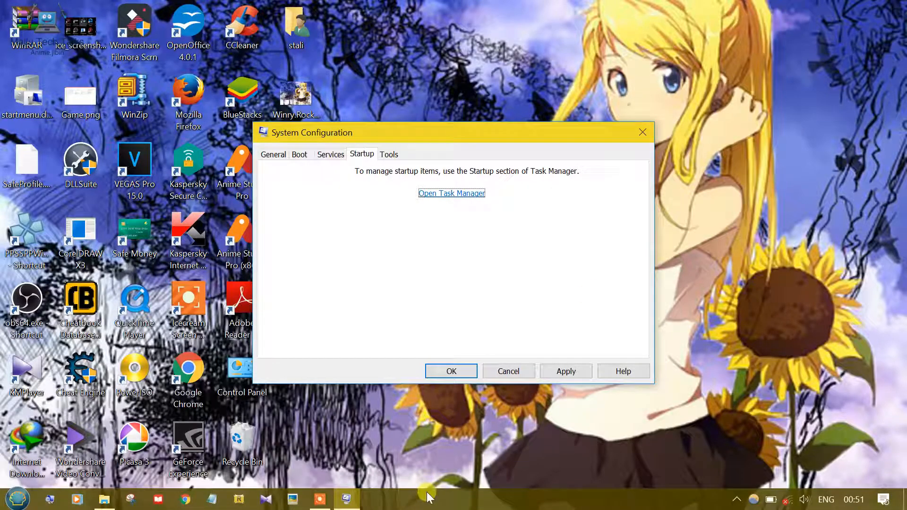
Open Task Manager and maximize its window
right_click(428, 499)
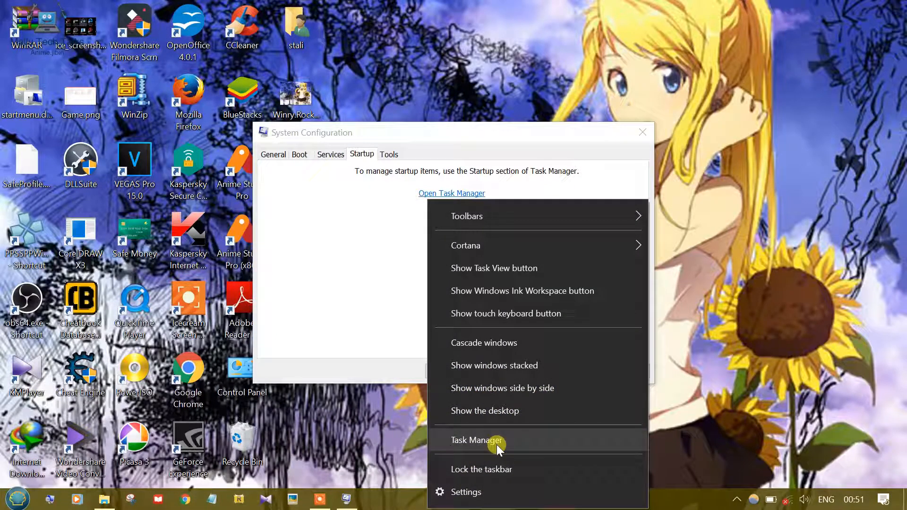
click(476, 441)
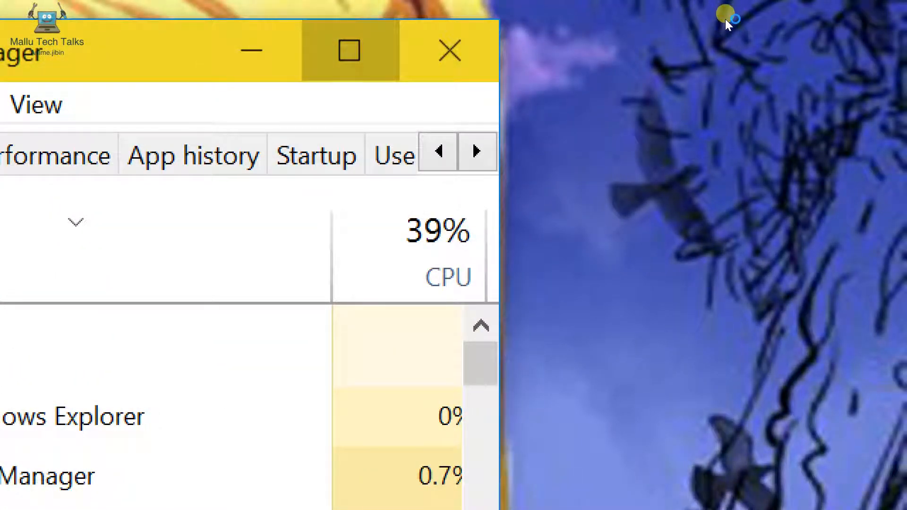
click(349, 50)
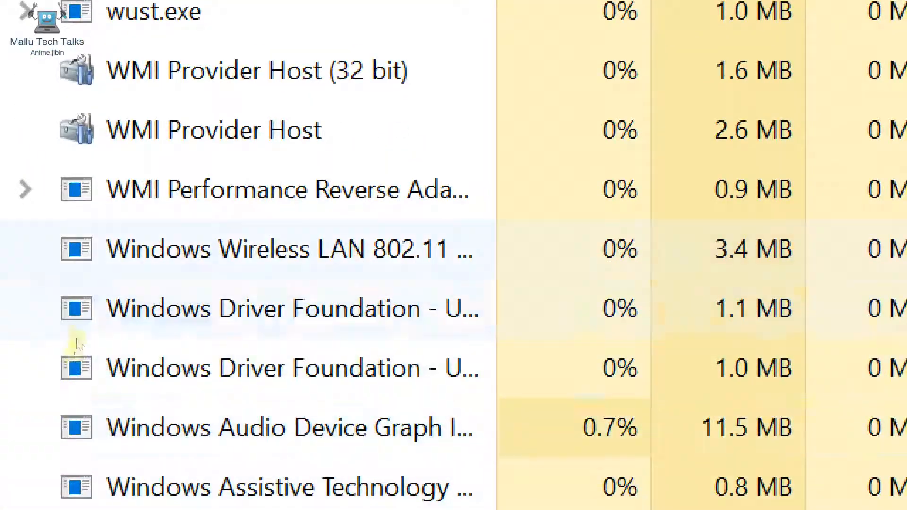
Look through the running processes in Task Manager with their CPU and memory use
scroll(101, 337, down, 5)
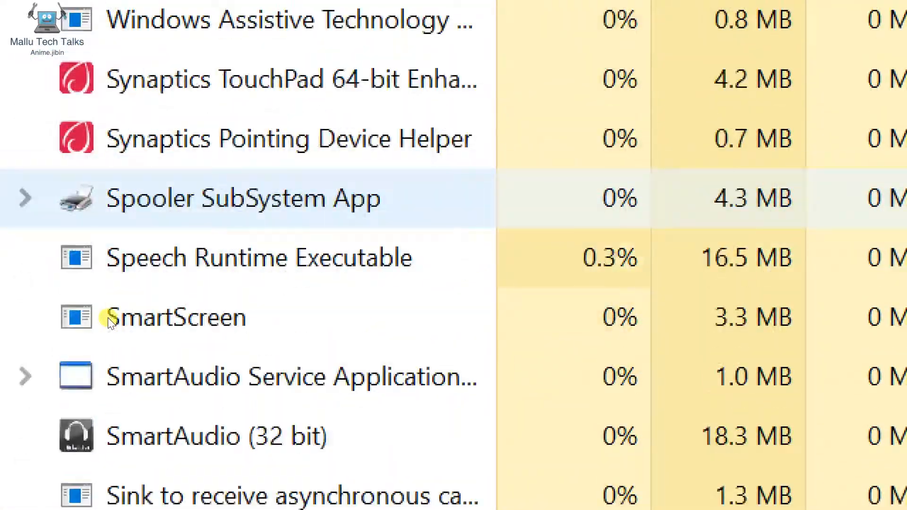
scroll(108, 317, down, 1)
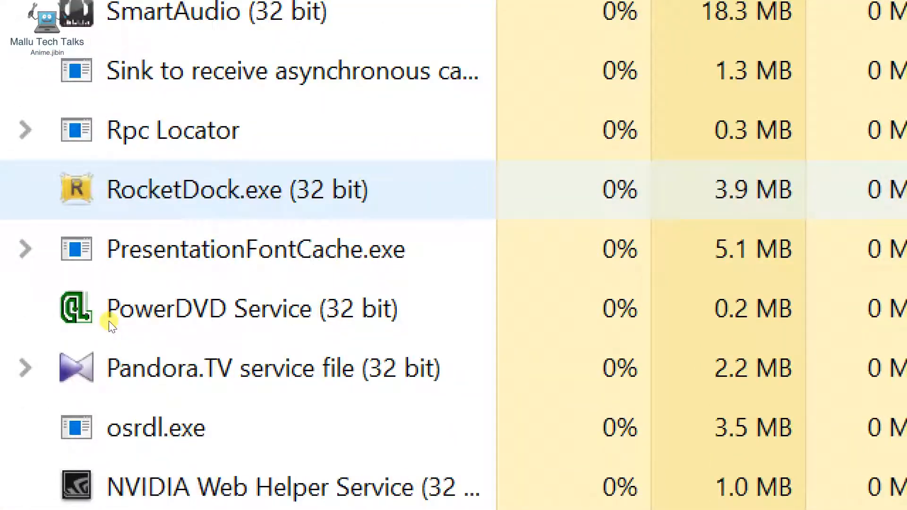
scroll(107, 322, down, 1)
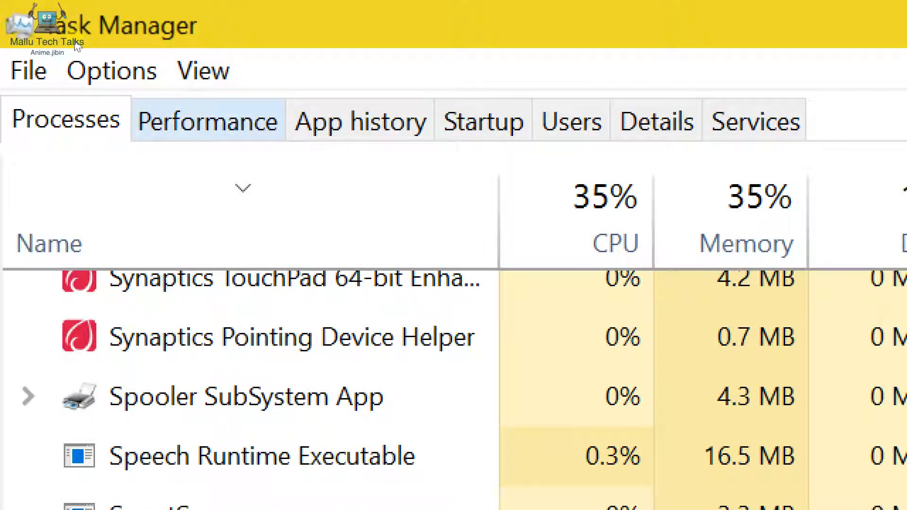
View the computer's performance graphs and the app usage history in Task Manager
click(208, 121)
click(360, 121)
click(207, 120)
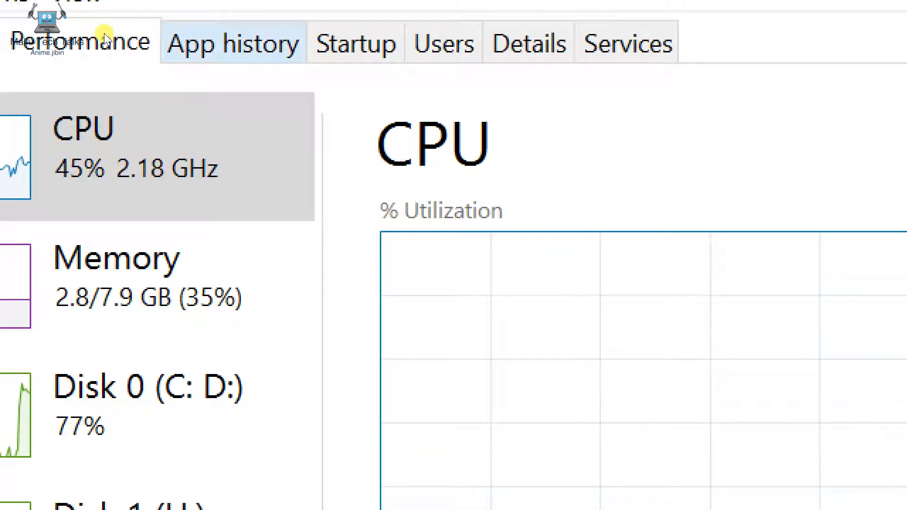
click(26, 122)
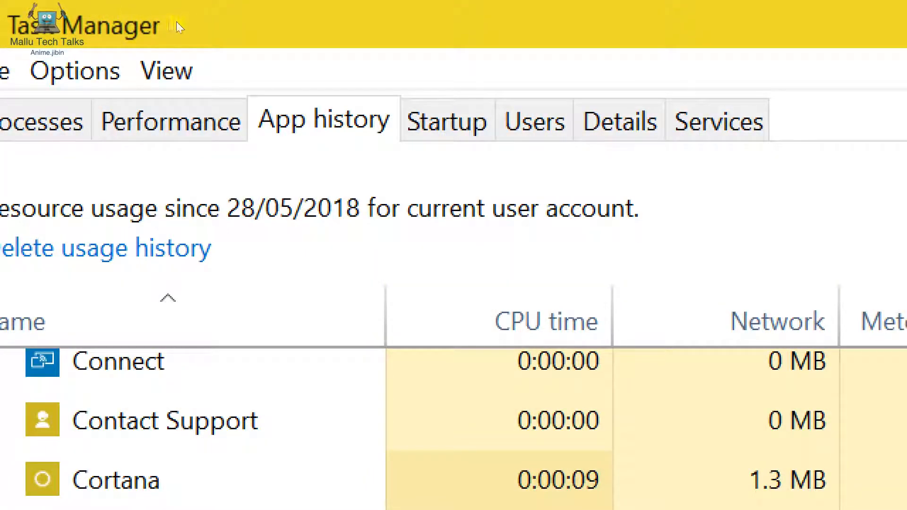
View the startup items, user resource usage, process details and services list in Task Manager
click(447, 122)
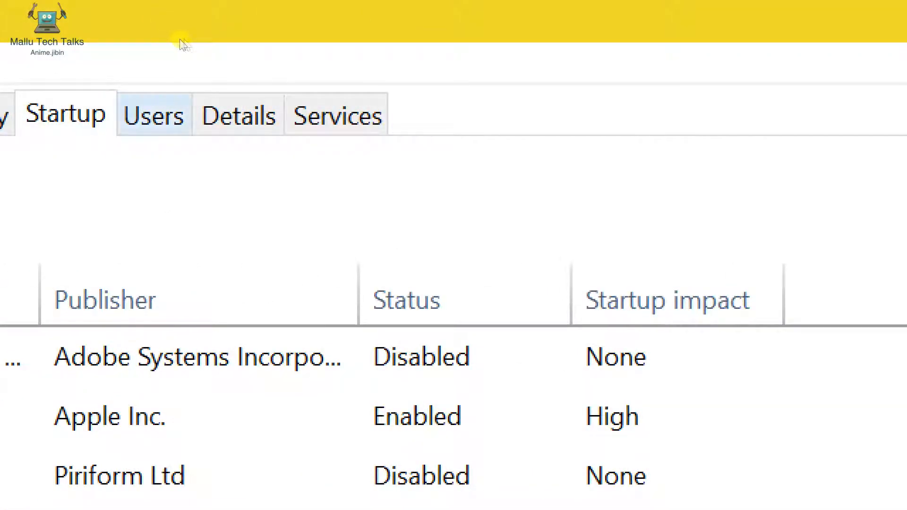
click(153, 116)
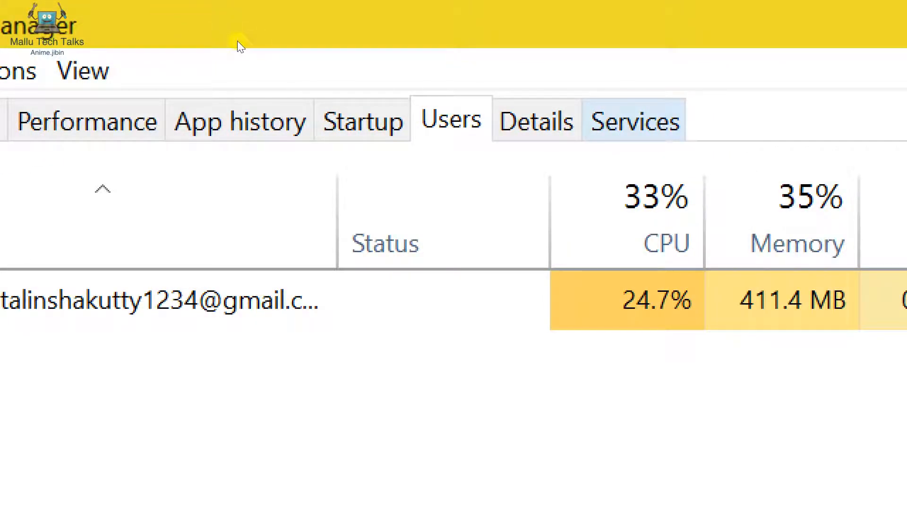
key(ctrl+Tab)
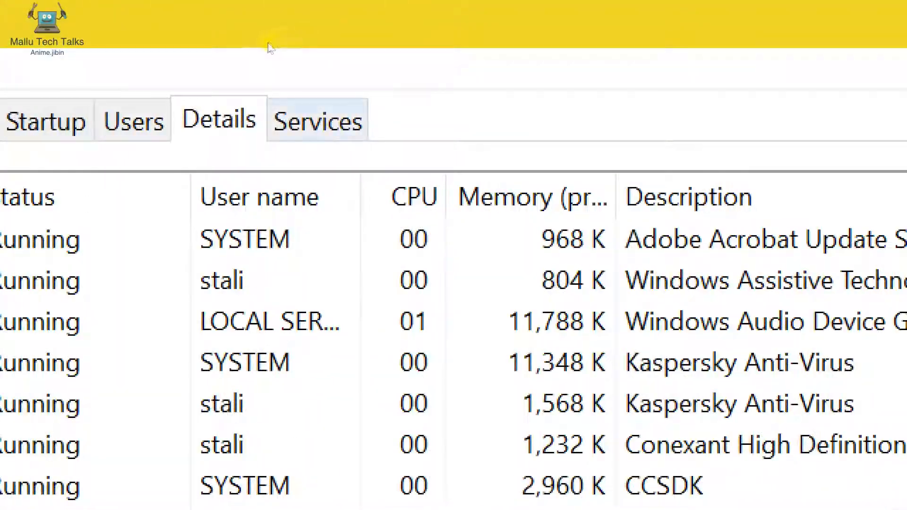
key(ctrl+Tab)
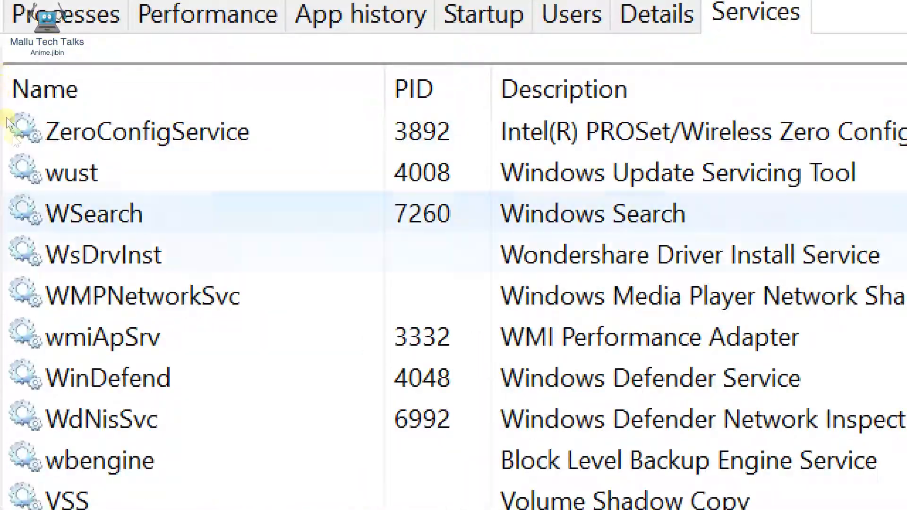
scroll(18, 222, down, 4)
scroll(14, 235, up, 4)
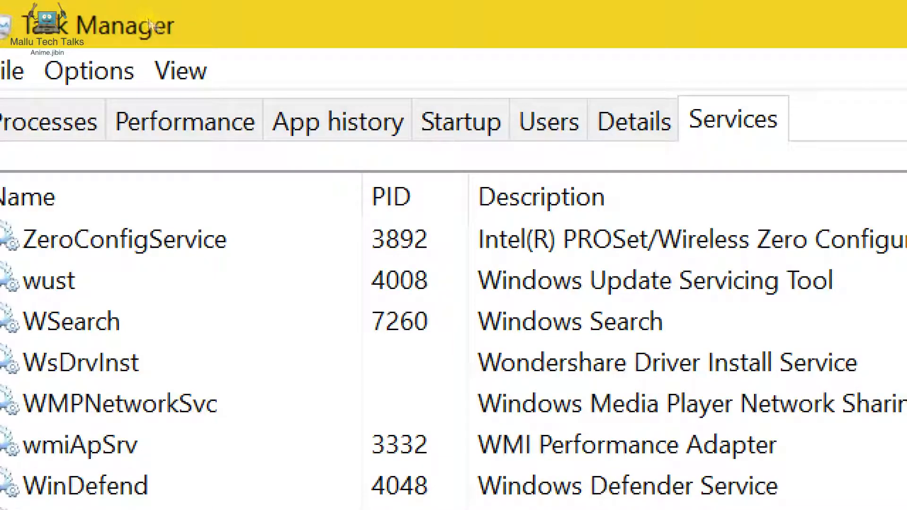
Return to the startup items and enable the Piriform Ltd entry
click(461, 120)
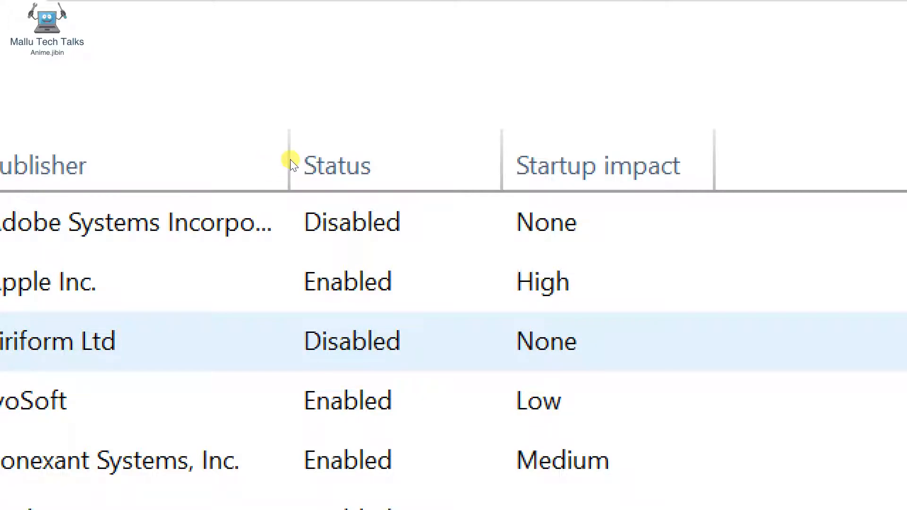
click(290, 160)
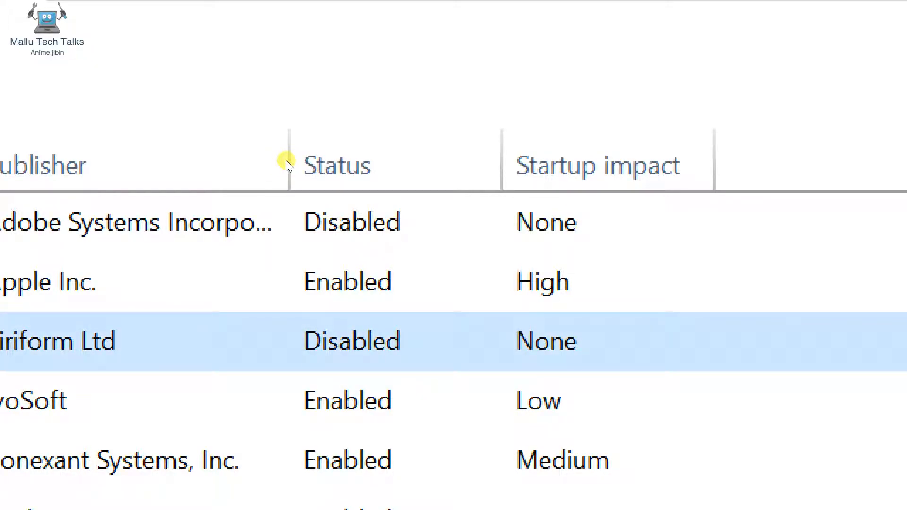
right_click(280, 166)
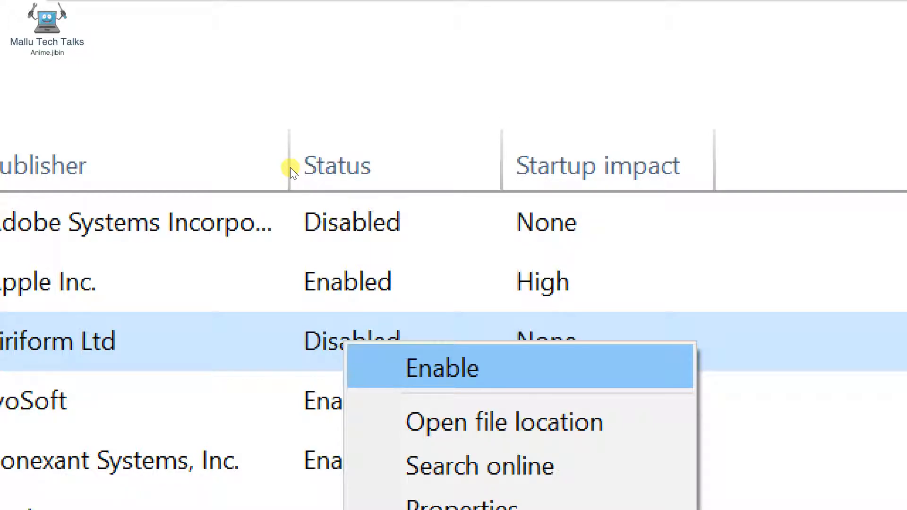
key(Return)
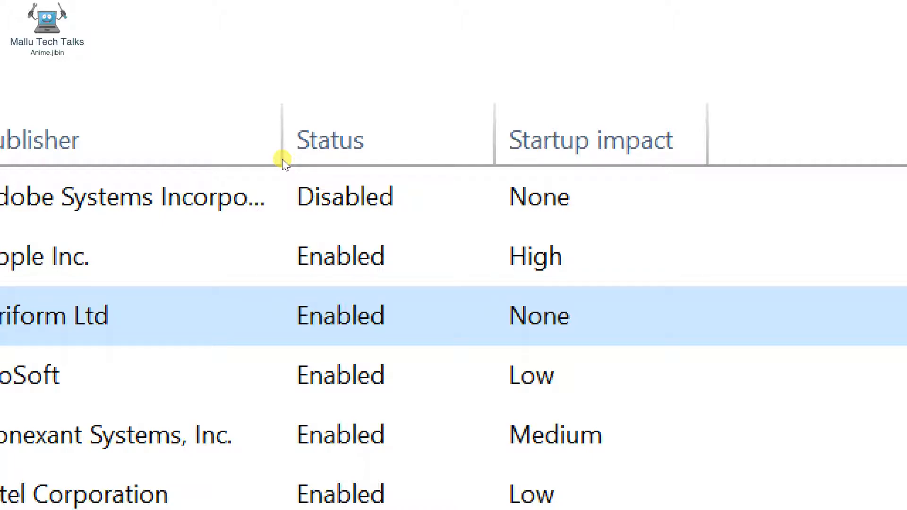
Disable the Piriform Ltd startup entry
key(shift+F10)
key(Down)
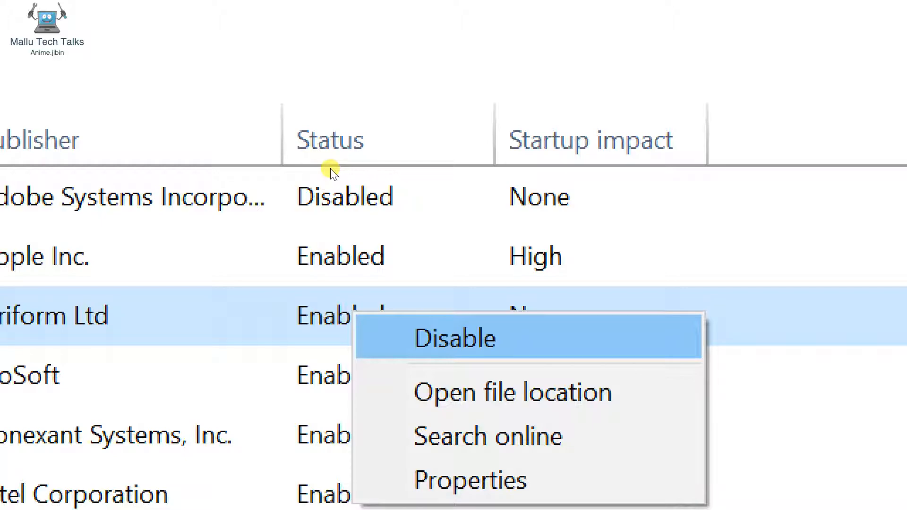
key(Return)
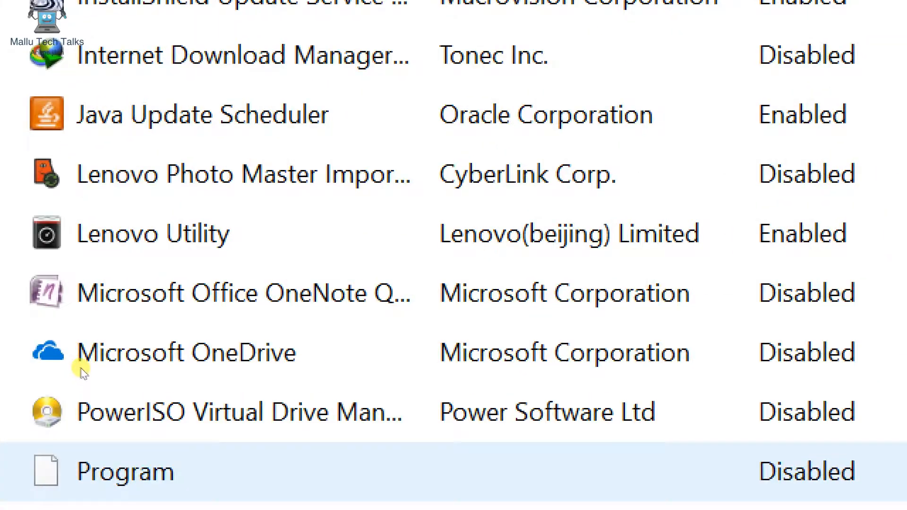
Check the status of the other startup items, and close Task Manager and System Configuration
scroll(61, 430, up, 2)
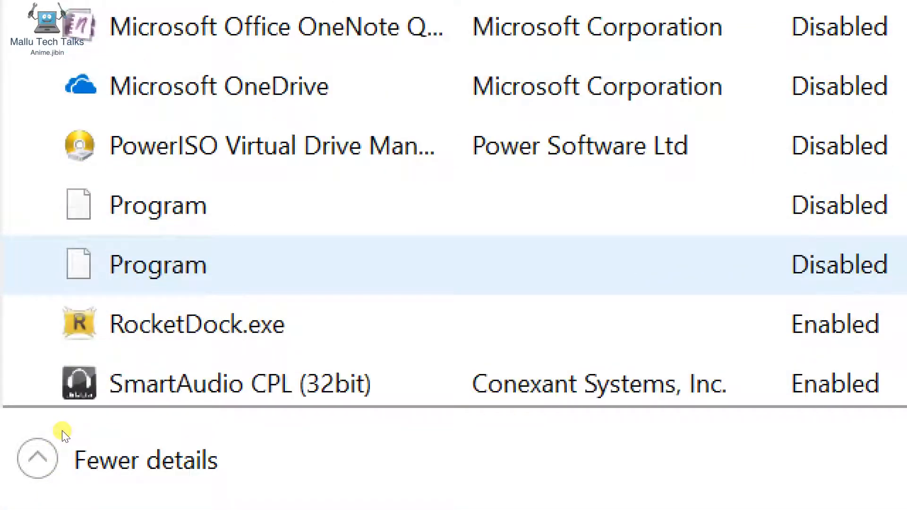
scroll(62, 418, up, 2)
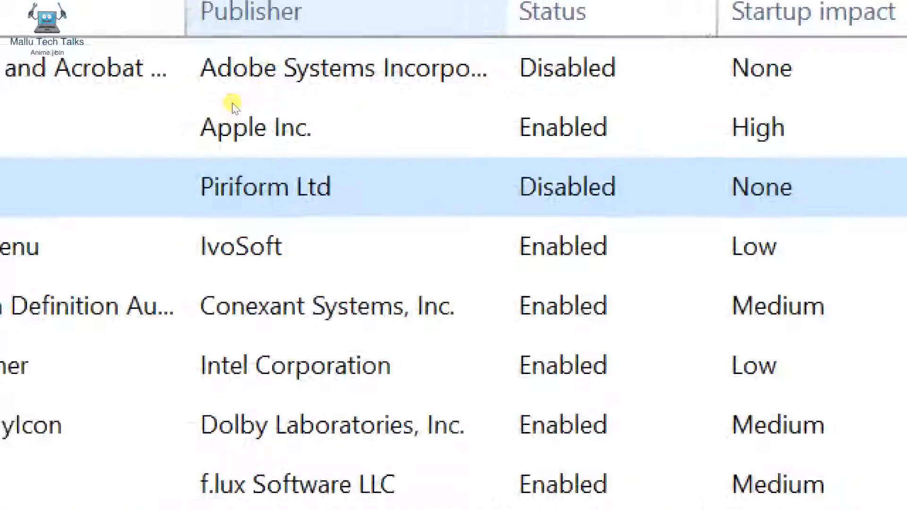
click(348, 150)
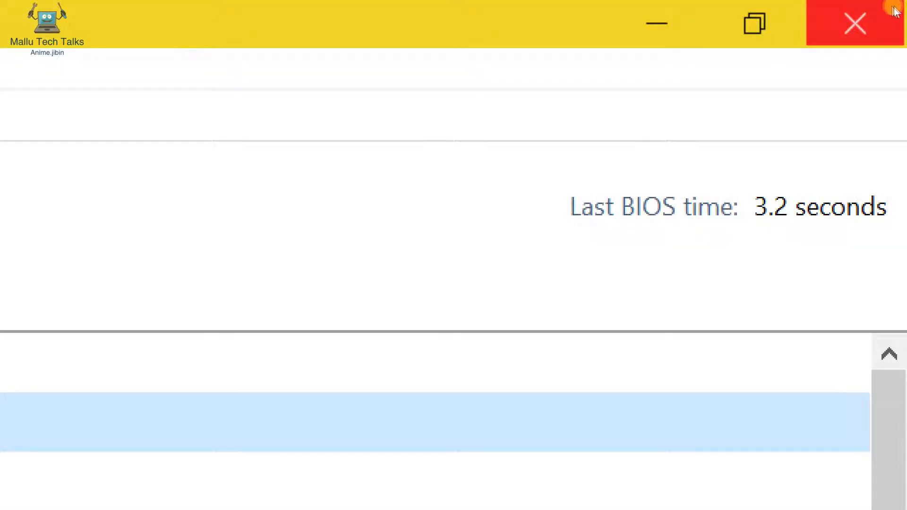
click(896, 10)
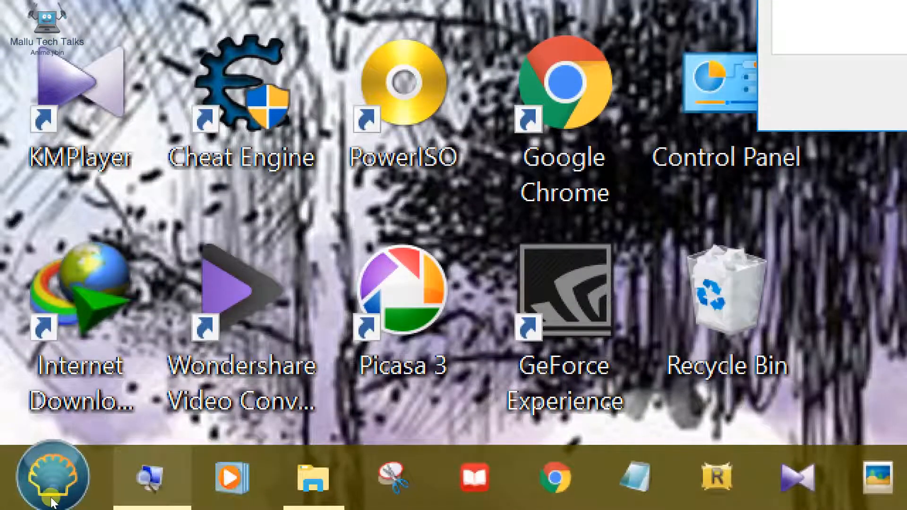
mouse_move(52, 499)
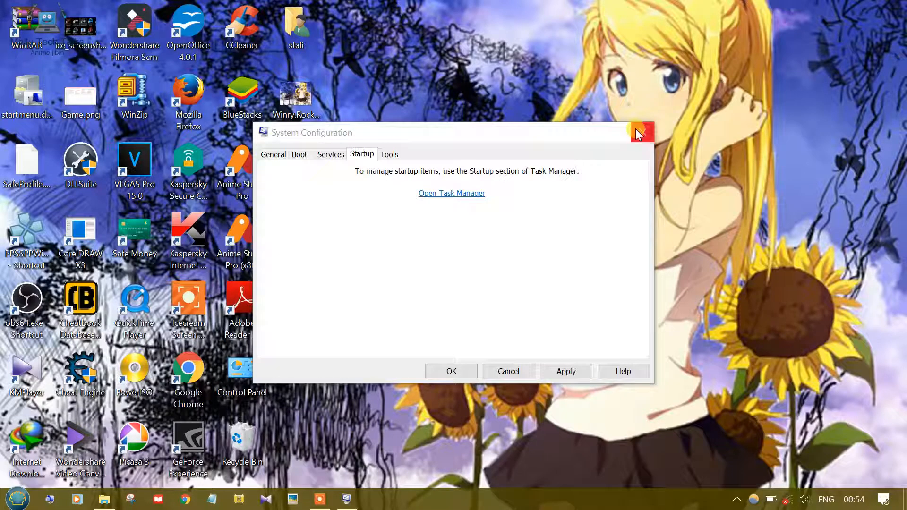
click(649, 132)
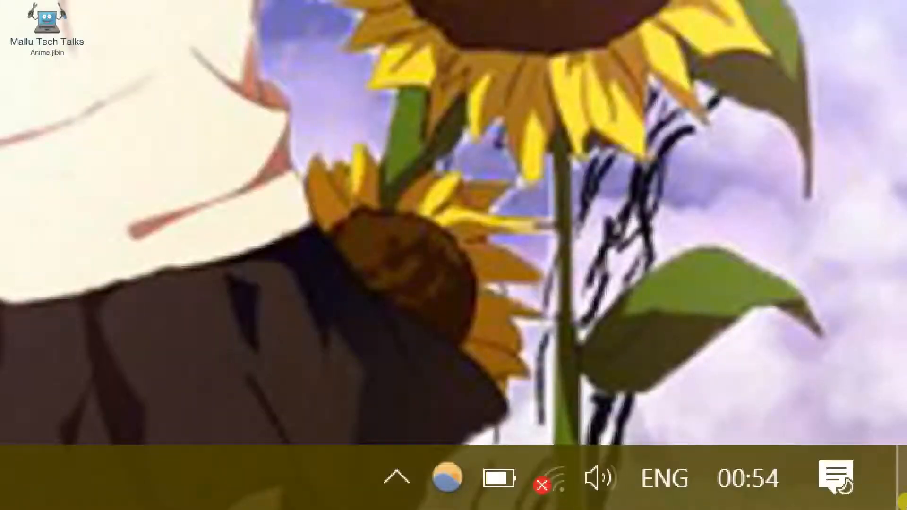
View the hidden notification area icons and the options offered by the screen recorder's tray icon
click(397, 477)
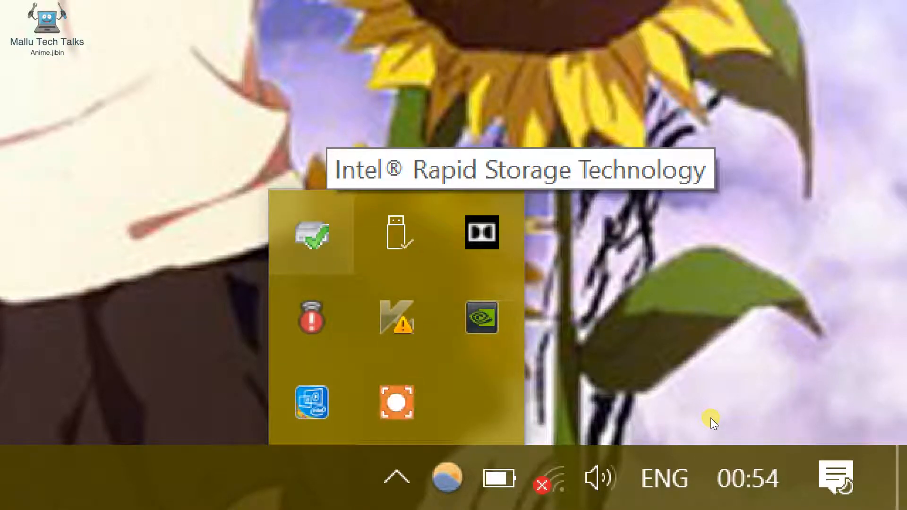
right_click(397, 403)
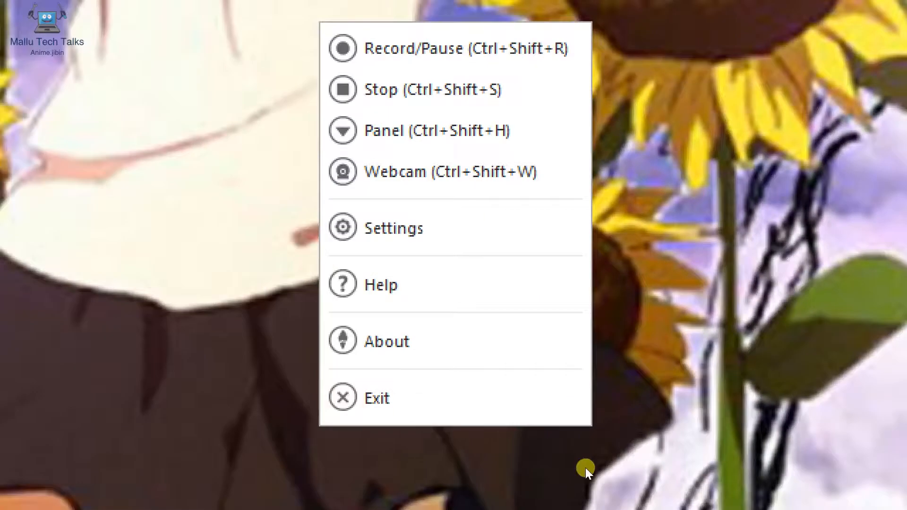
click(588, 467)
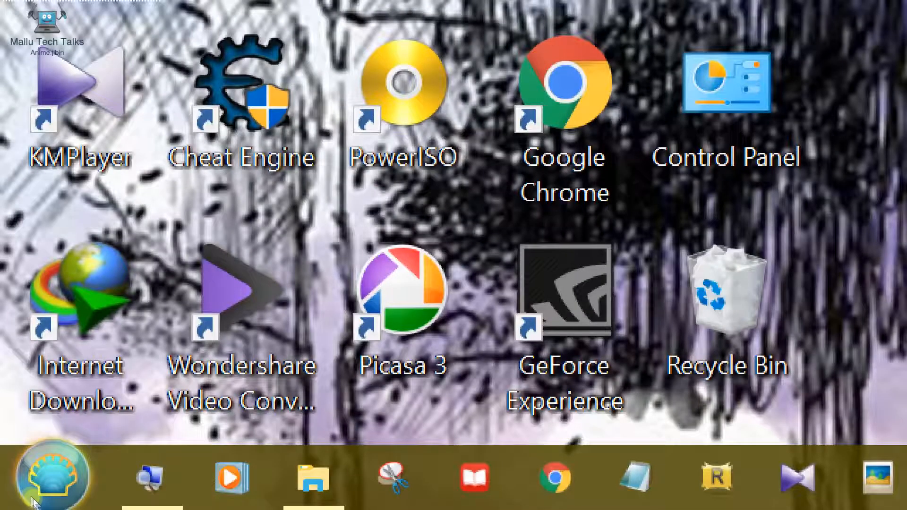
mouse_move(151, 477)
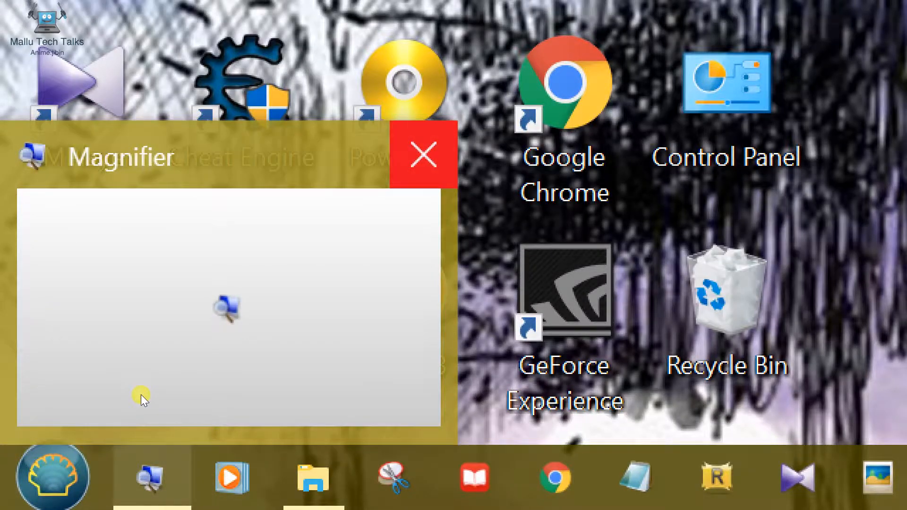